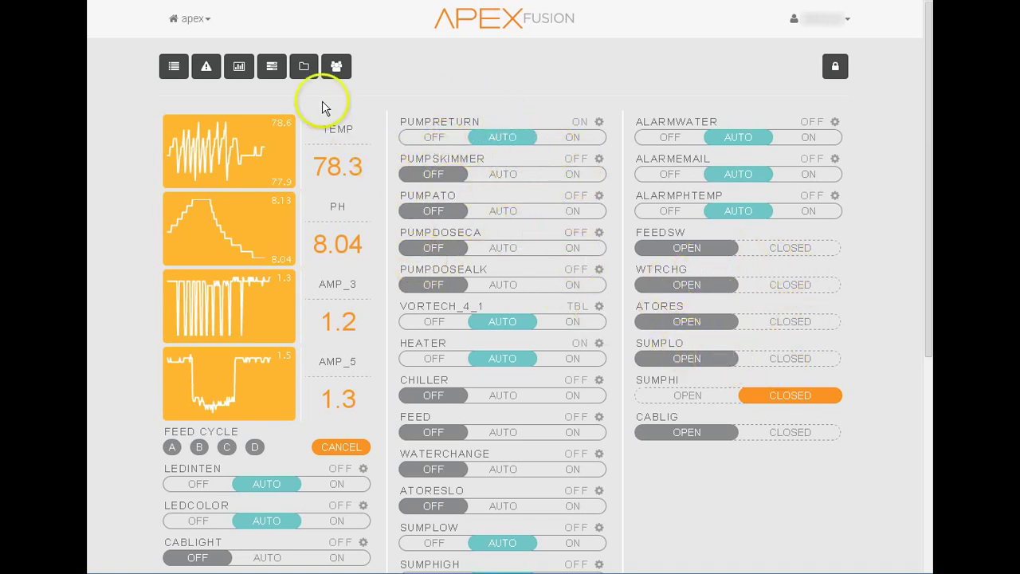
# Switch the PUMPRETURN outlet fully on, then set it back to automatic control.
pyautogui.moveTo(213, 154)
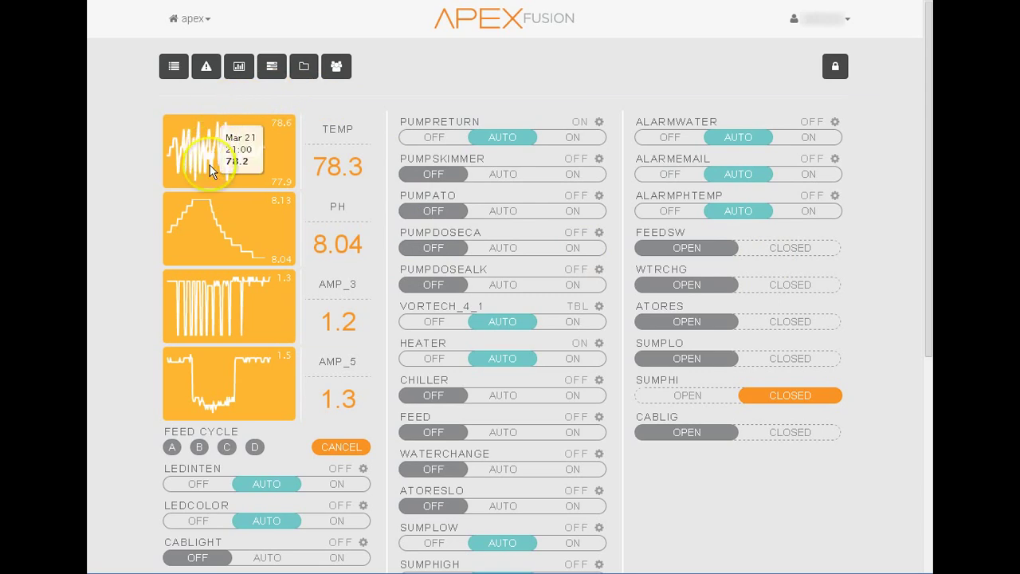
pyautogui.moveTo(224, 324)
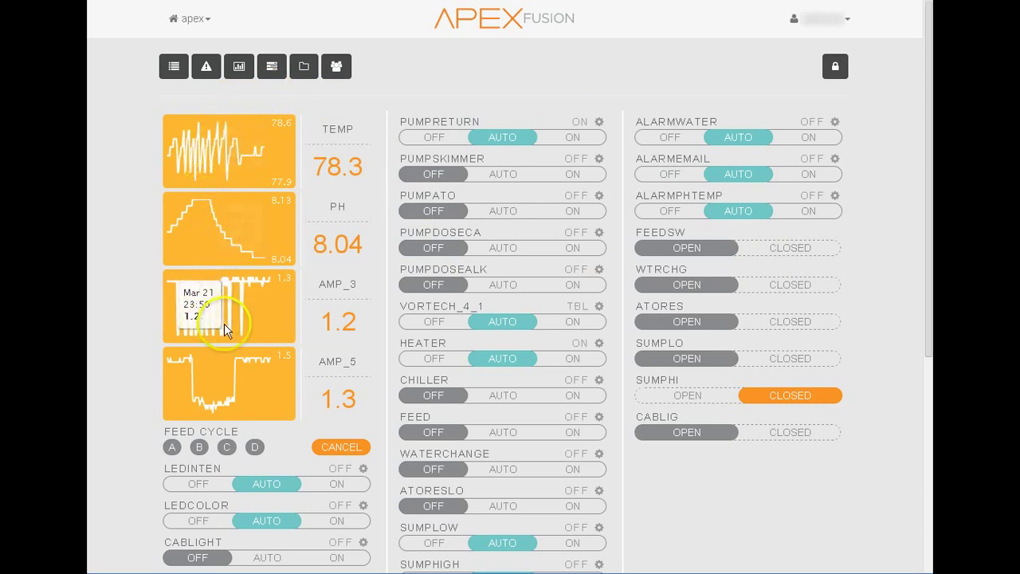
pyautogui.moveTo(234, 387)
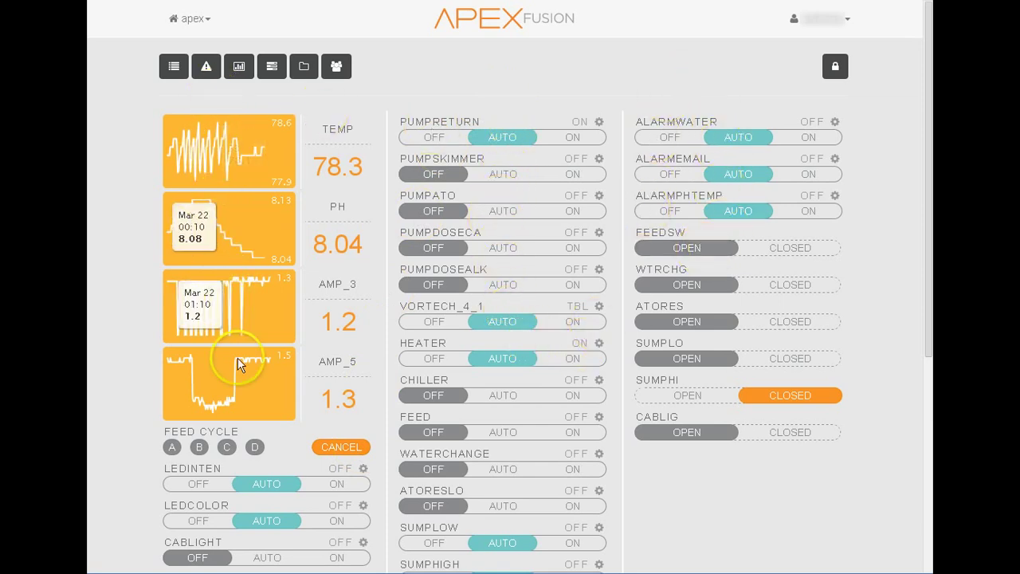
pyautogui.moveTo(291, 367)
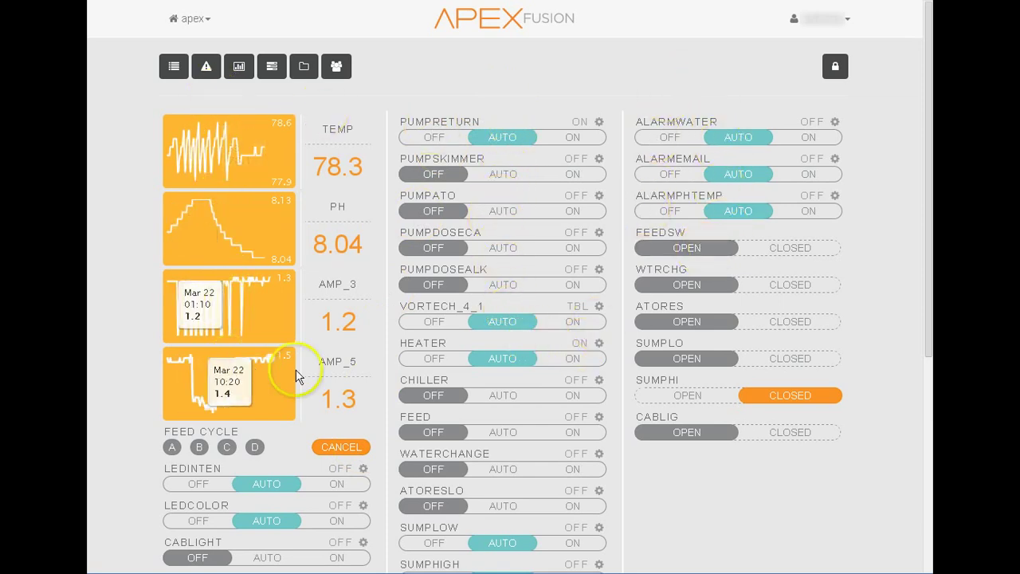
pyautogui.click(572, 139)
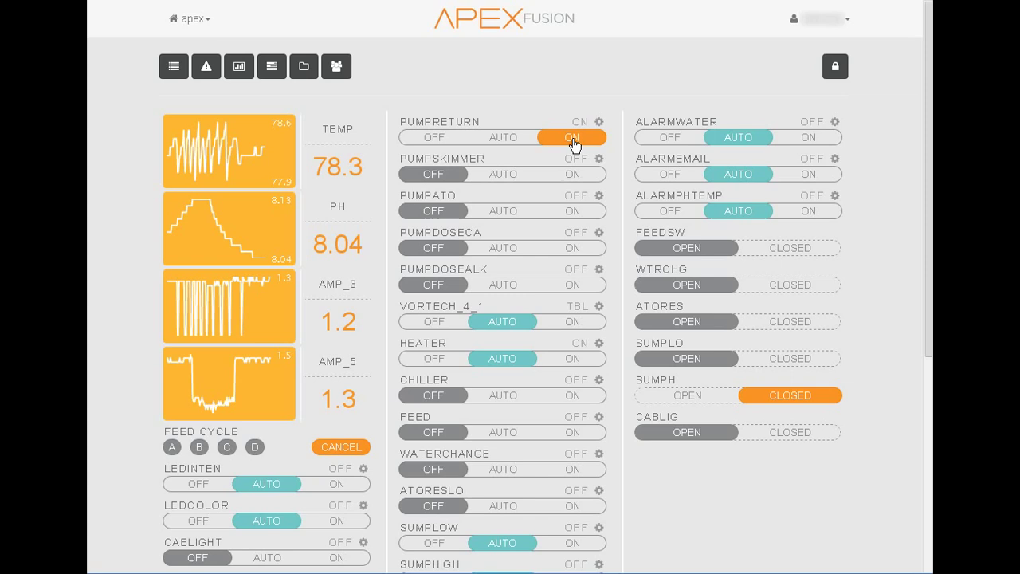
pyautogui.click(506, 138)
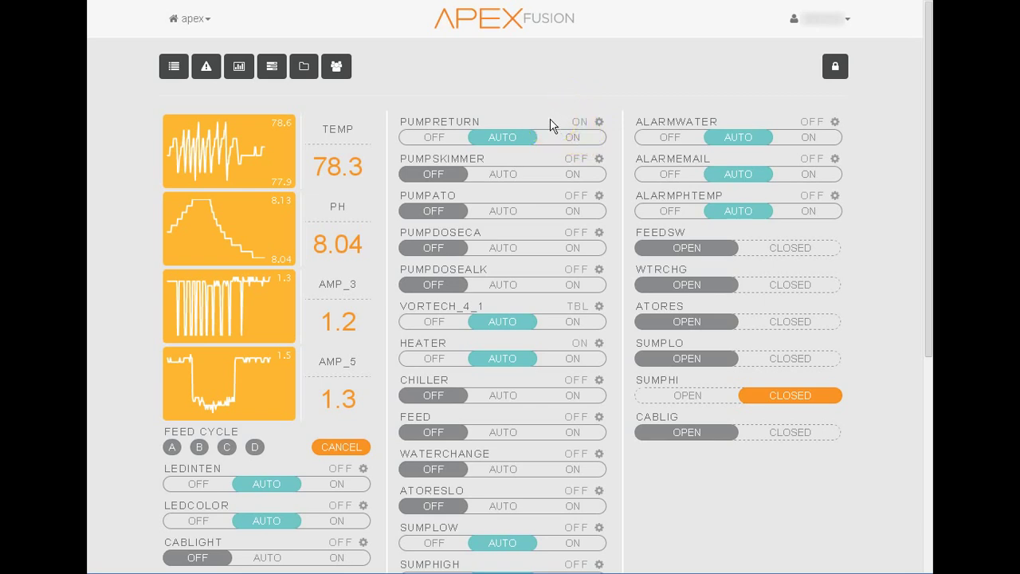
# Send PumpReturn's WaterChange/FeedA OFF program to the controller and return to the dashboard.
pyautogui.click(600, 123)
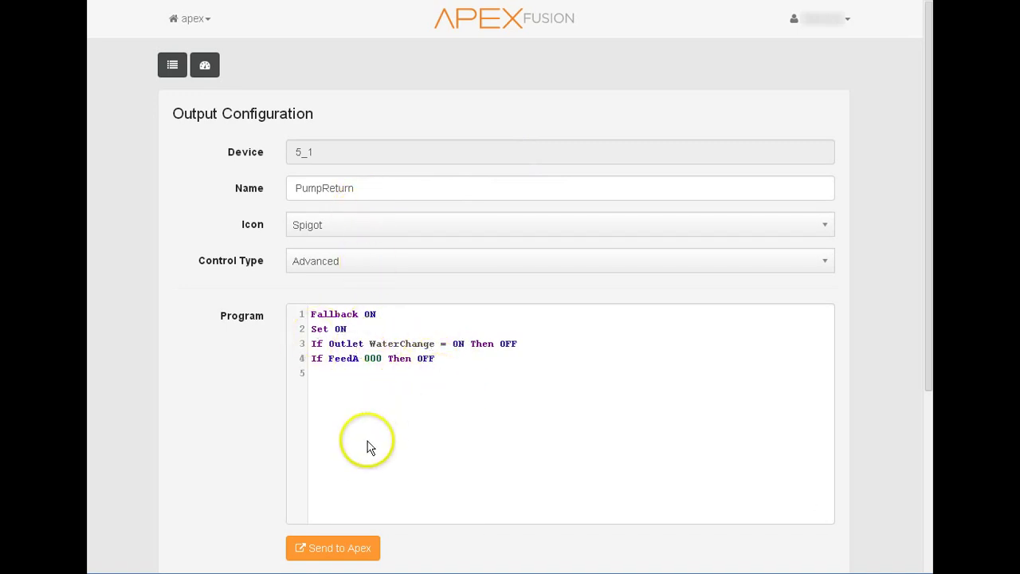
pyautogui.click(453, 359)
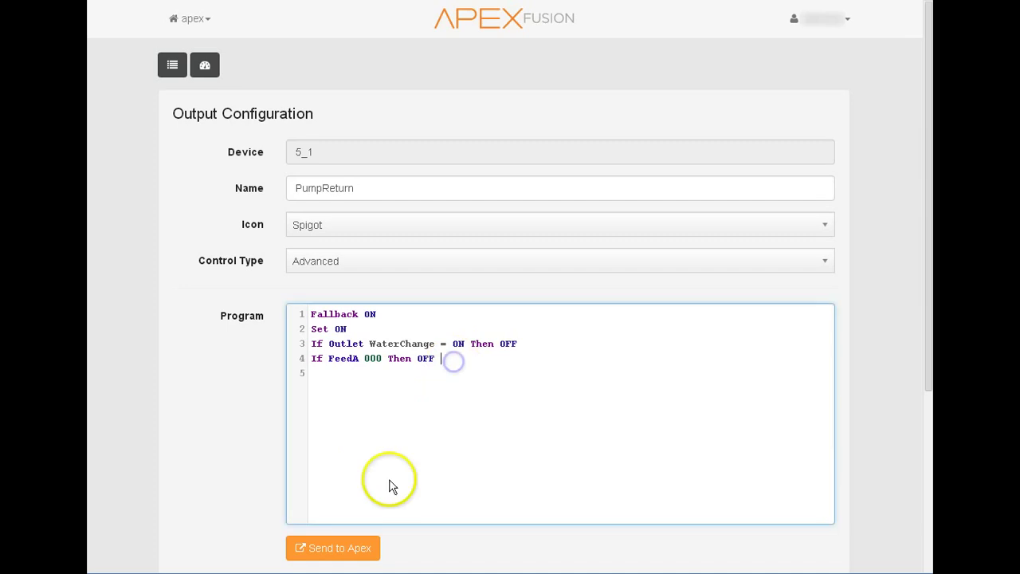
pyautogui.click(343, 548)
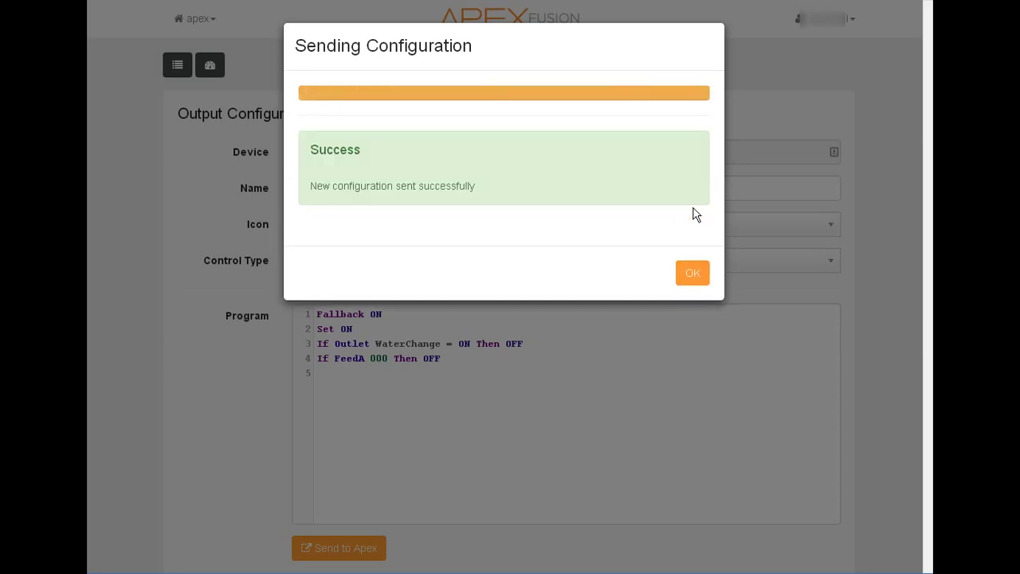
pyautogui.click(690, 272)
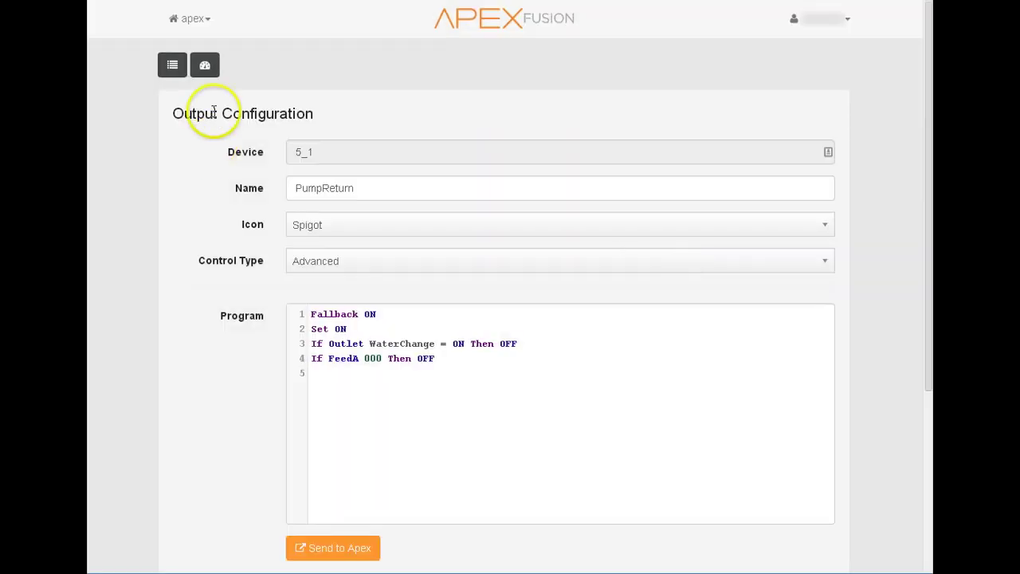
pyautogui.click(209, 67)
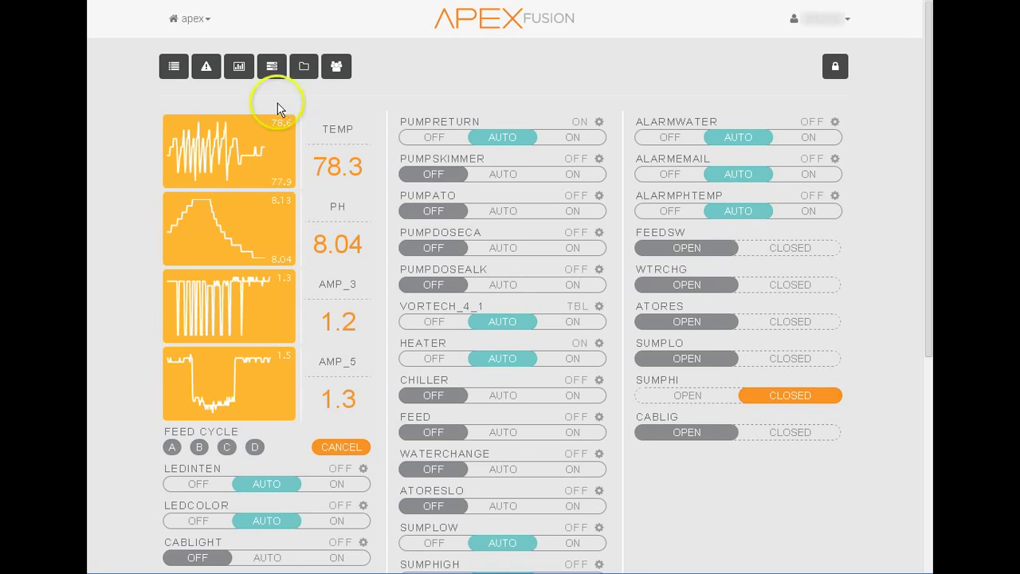
# Show the alarm log for 2014-03-21 and highlight its first ON entry.
pyautogui.click(205, 69)
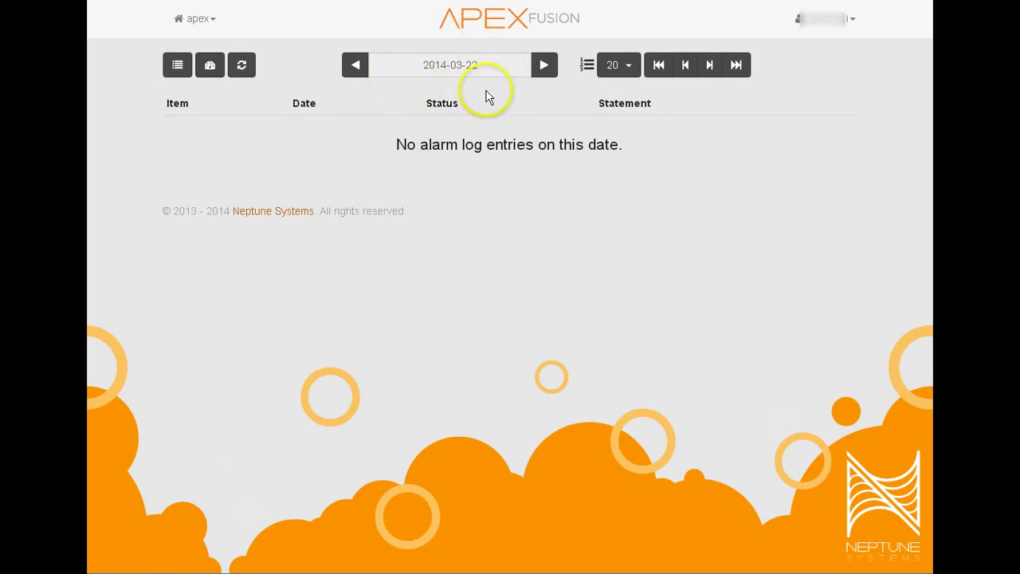
pyautogui.click(353, 69)
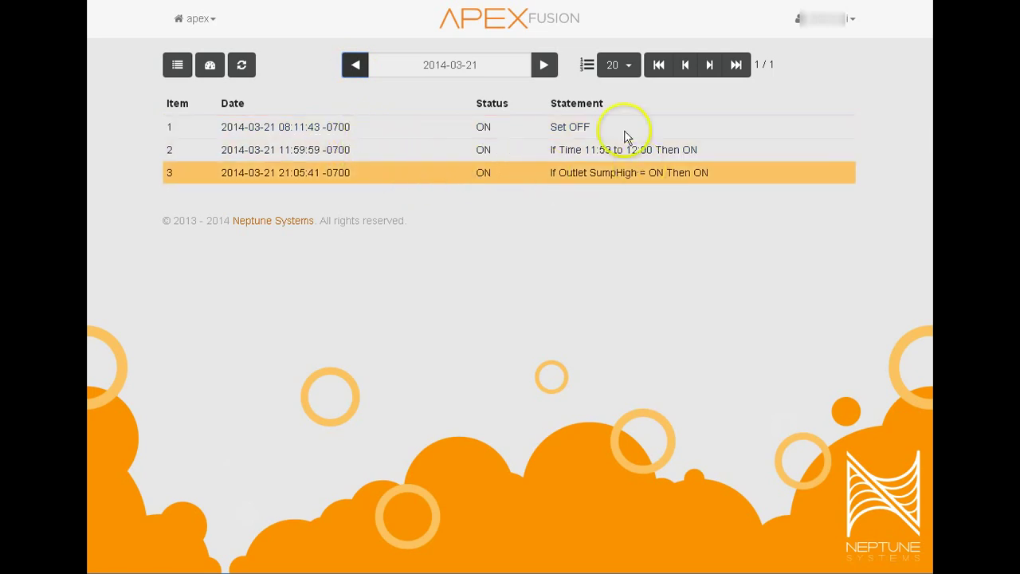
pyautogui.click(437, 132)
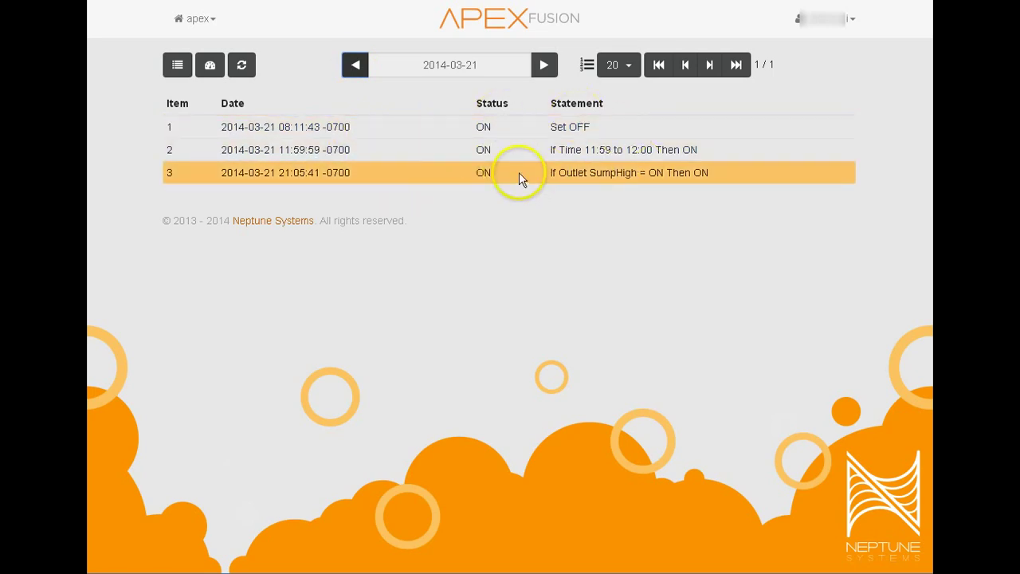
pyautogui.click(616, 127)
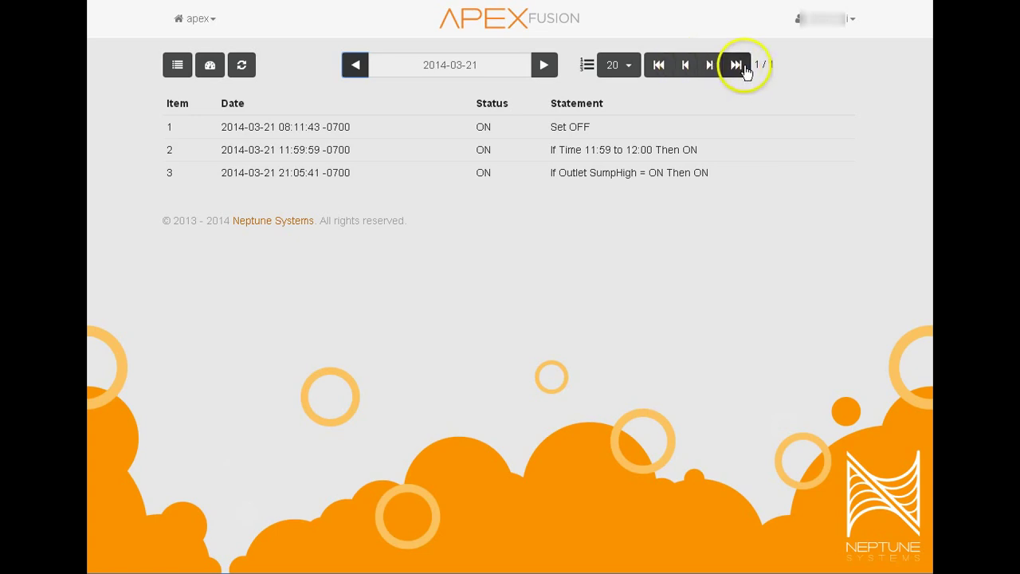
# Open the probe graphs and adjust the Amp_3 time window to about the last 24 hours.
pyautogui.click(210, 64)
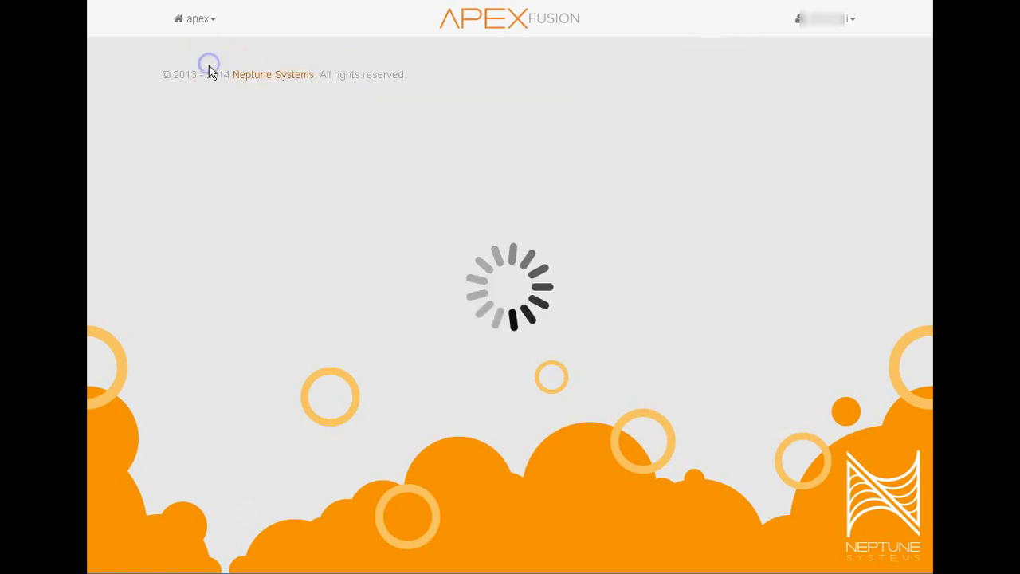
pyautogui.click(239, 67)
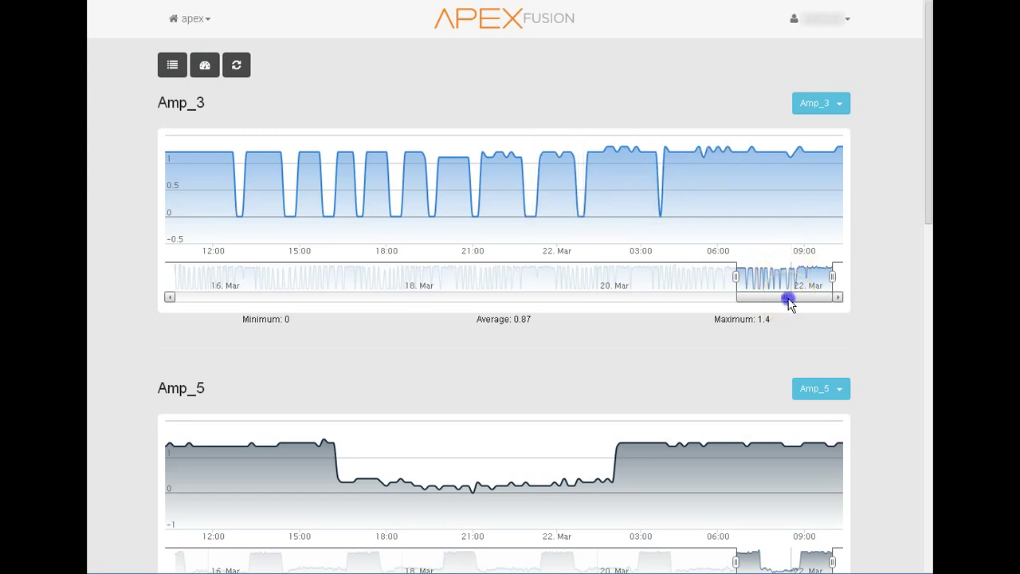
pyautogui.moveTo(789, 301); pyautogui.dragTo(834, 298)
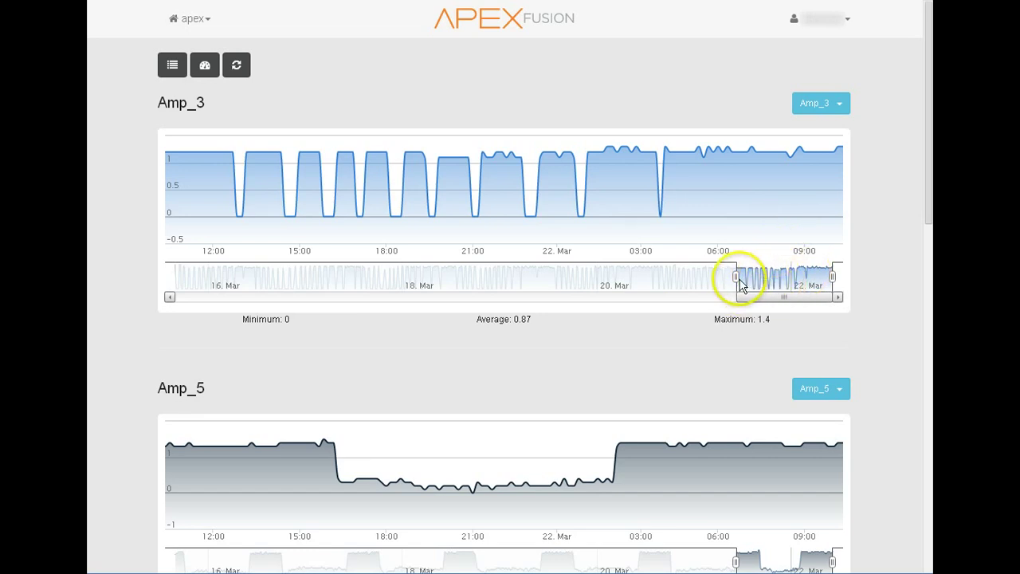
pyautogui.moveTo(720, 277); pyautogui.dragTo(642, 278)
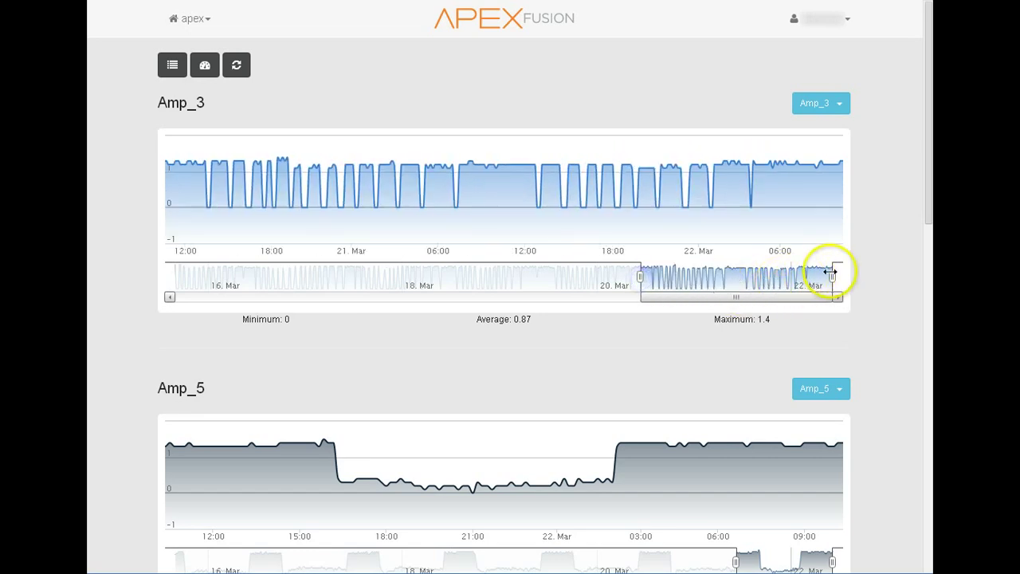
pyautogui.moveTo(833, 277); pyautogui.dragTo(815, 295)
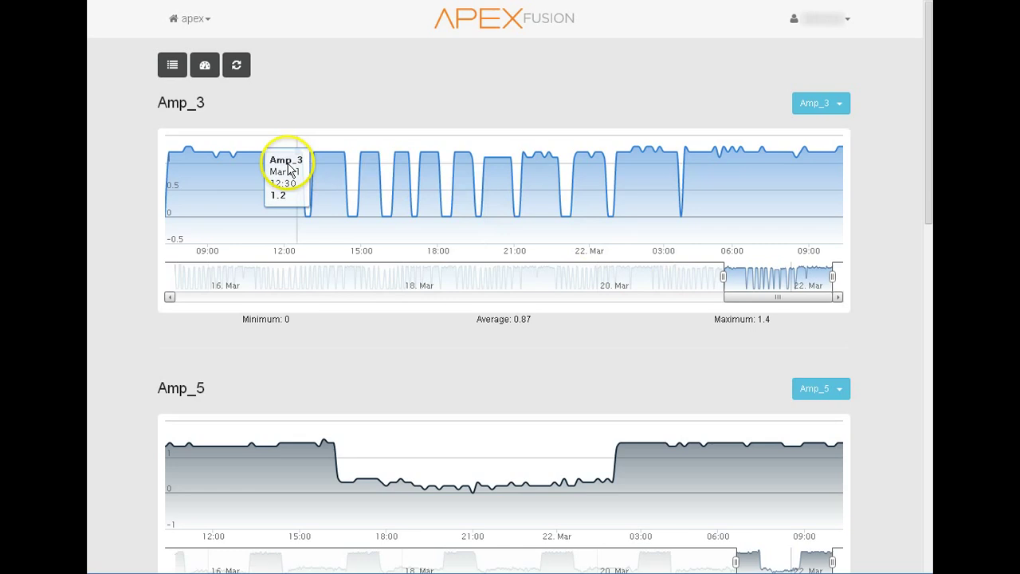
# Add Temp as a second series on Amp_3, then review the Amp_5, Temp and pH charts.
pyautogui.click(845, 104)
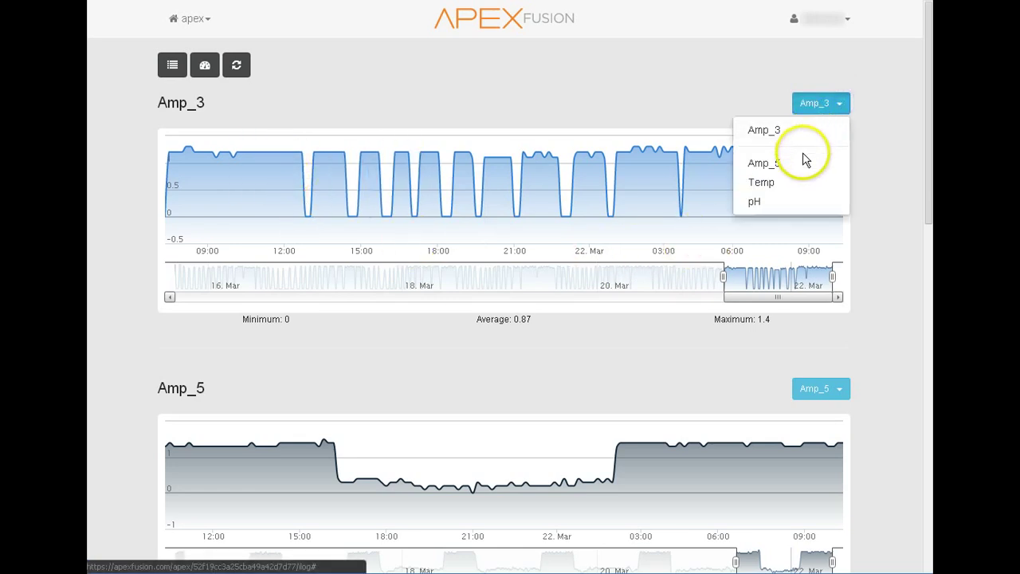
pyautogui.click(764, 183)
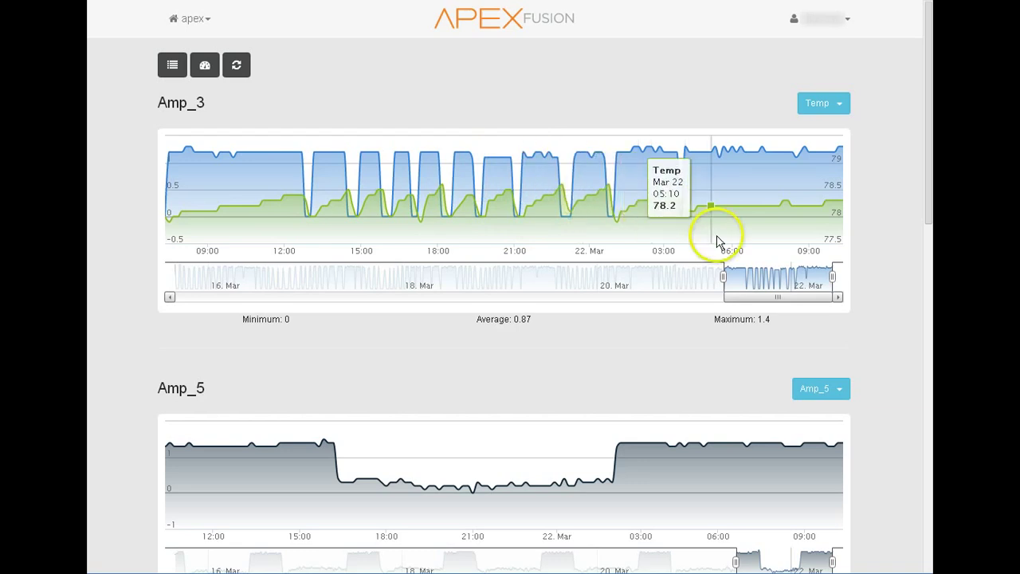
pyautogui.moveTo(925, 195); pyautogui.dragTo(927, 200)
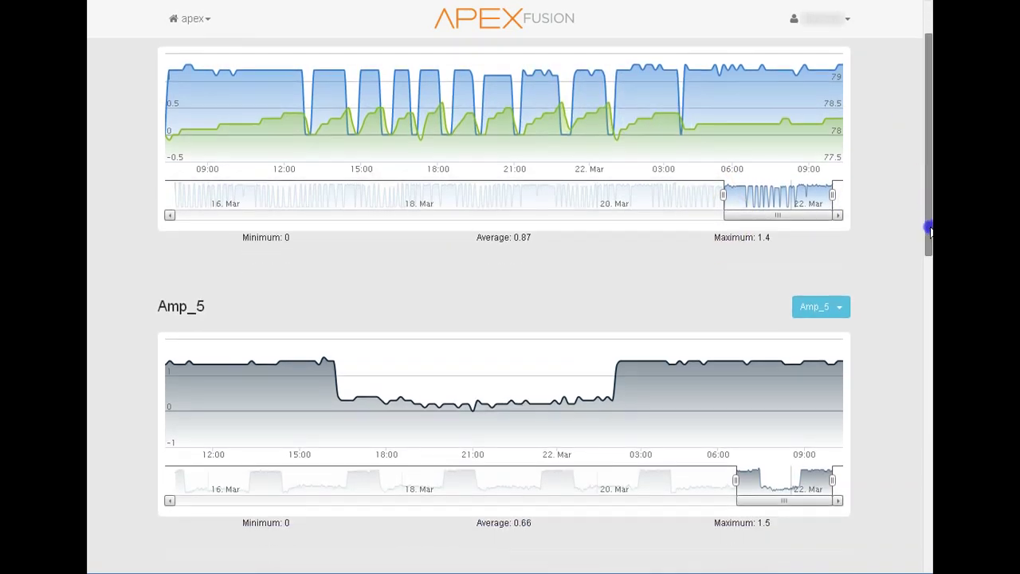
pyautogui.moveTo(930, 230); pyautogui.dragTo(930, 386)
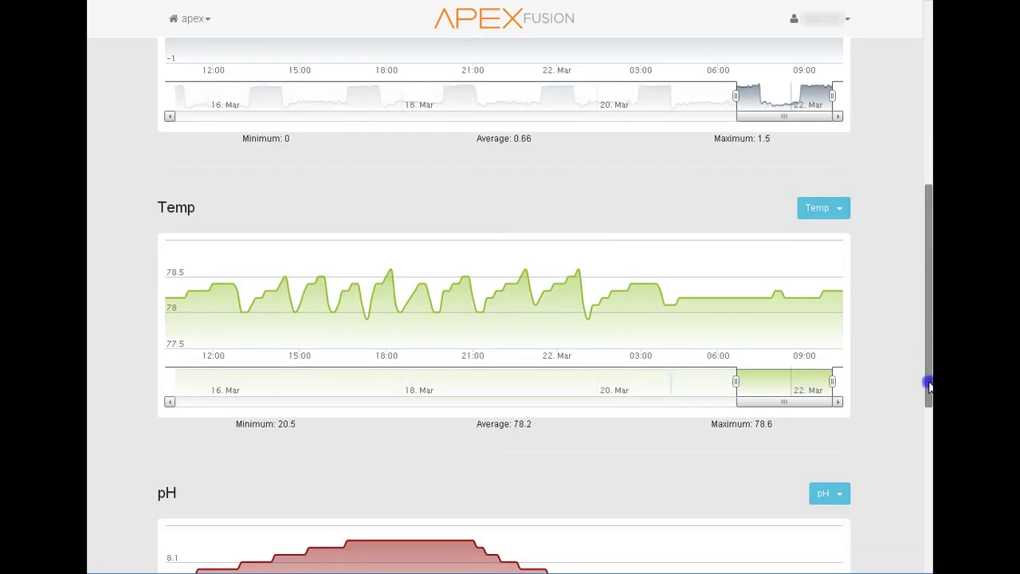
pyautogui.moveTo(927, 335); pyautogui.dragTo(929, 433)
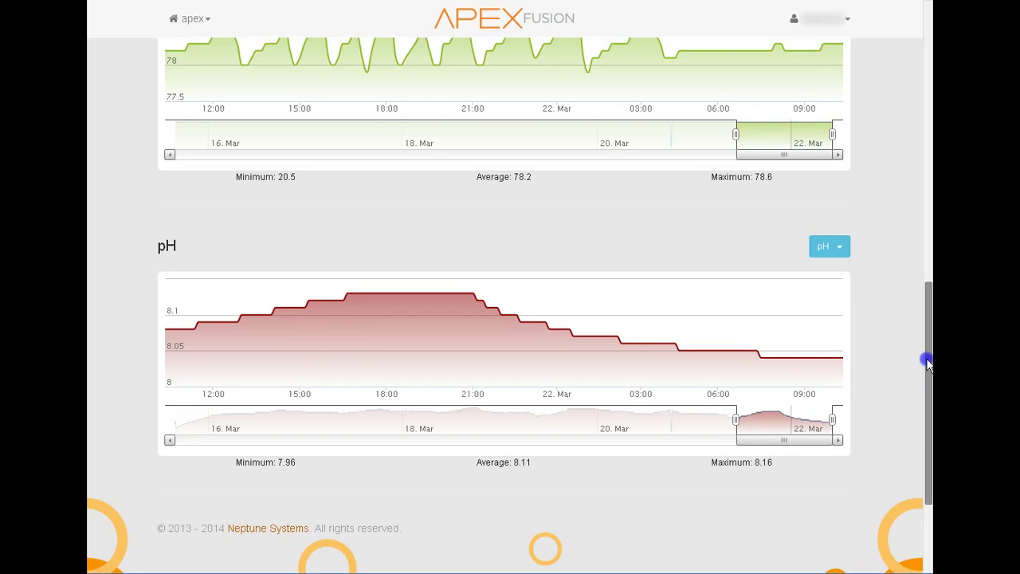
pyautogui.moveTo(927, 363); pyautogui.dragTo(935, 14)
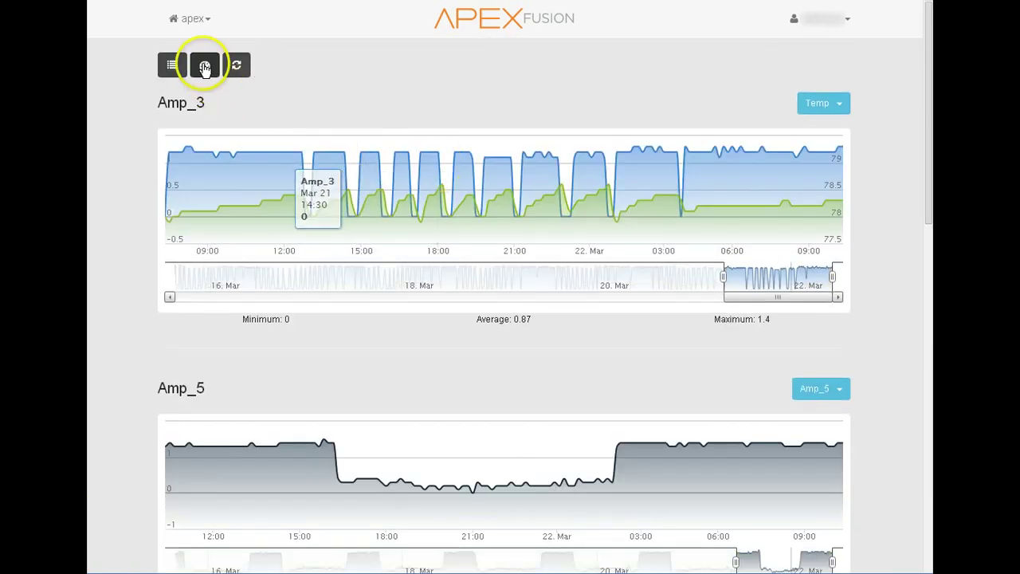
# Review the ColorRise profile (ramp time 60, intensity 60% to 40%) and return to the dashboard.
pyautogui.click(205, 67)
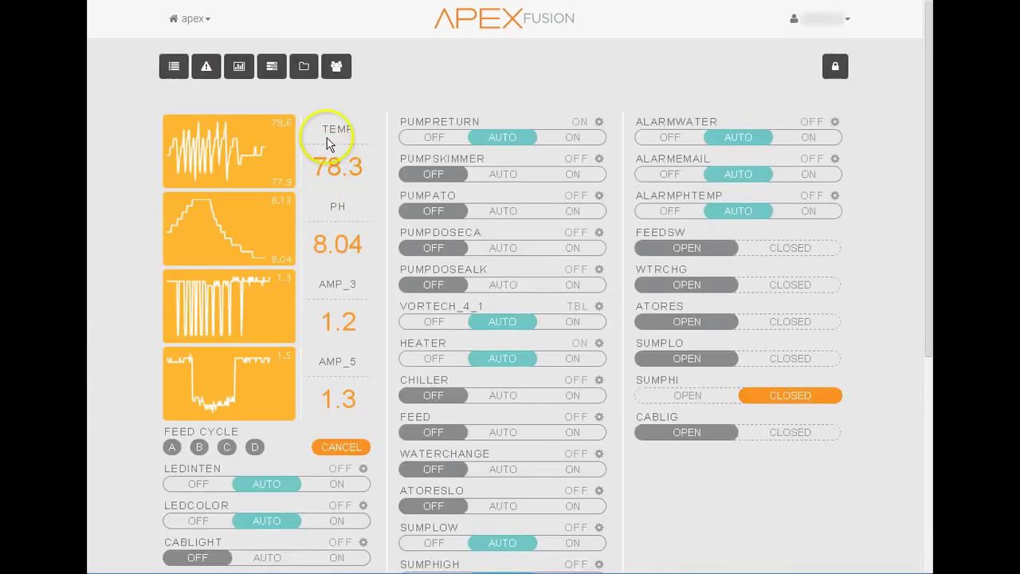
pyautogui.click(304, 70)
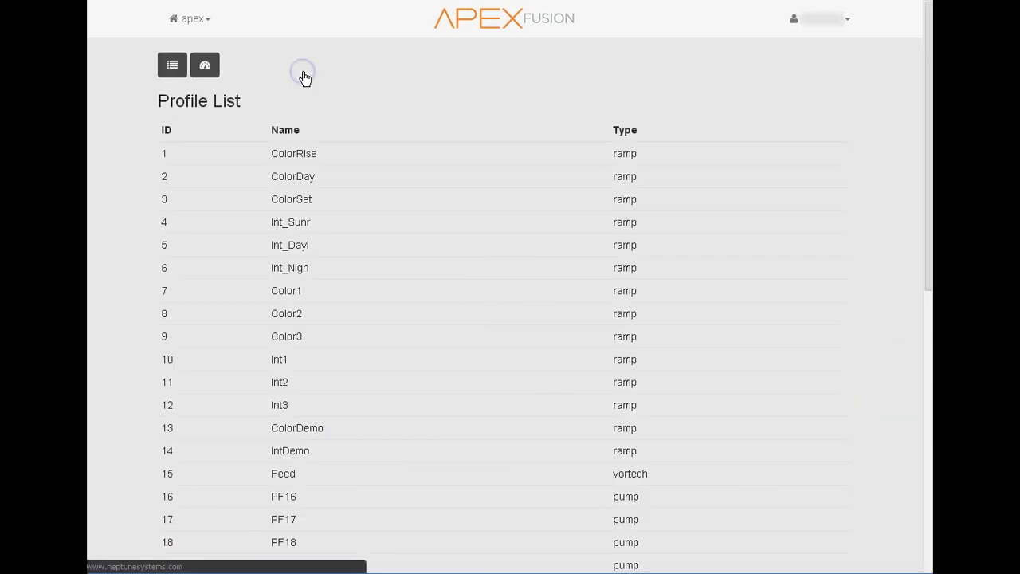
pyautogui.click(291, 151)
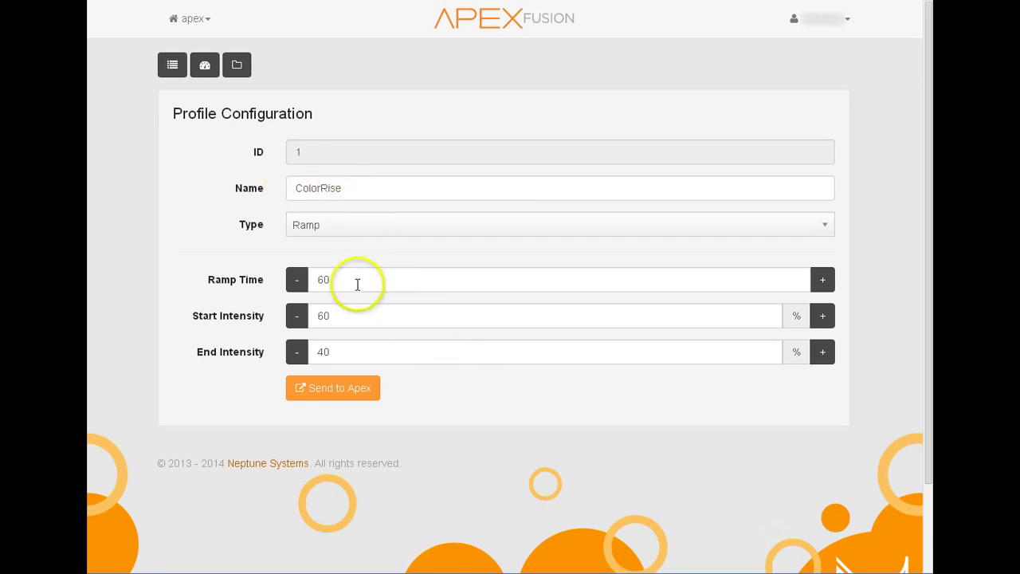
pyautogui.click(214, 68)
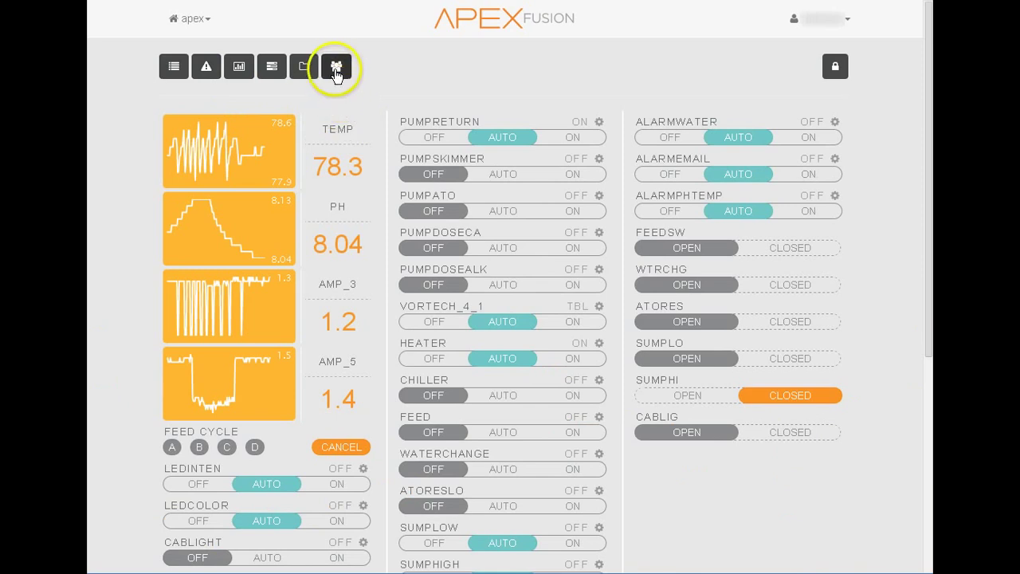
pyautogui.click(335, 70)
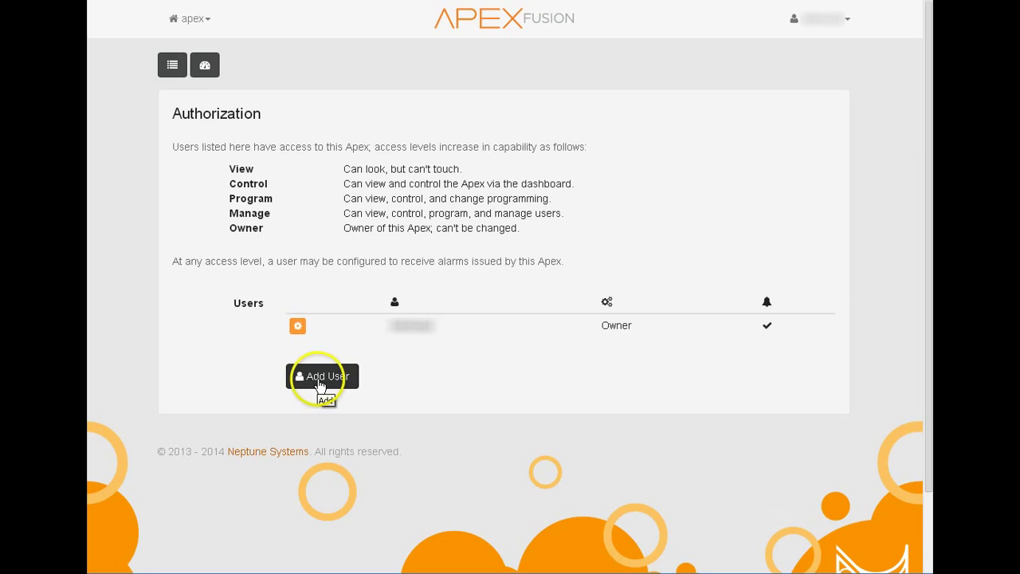
pyautogui.click(205, 65)
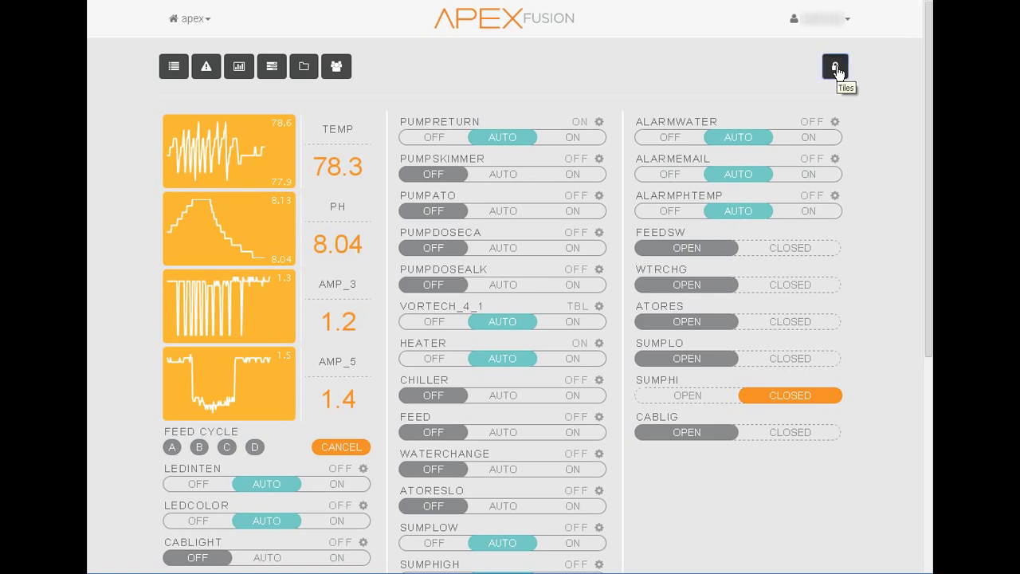
pyautogui.click(836, 68)
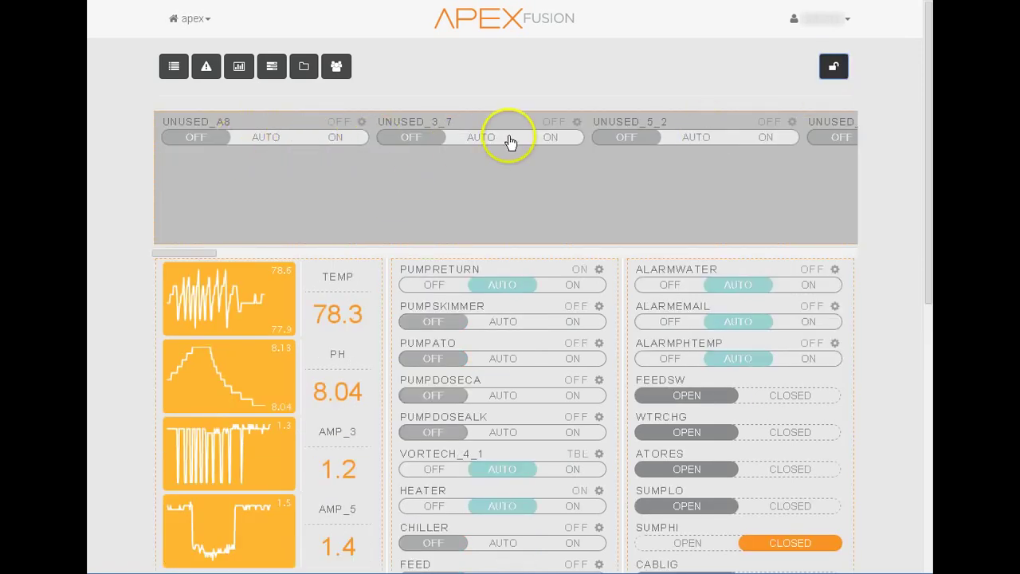
pyautogui.click(263, 143)
pyautogui.moveTo(263, 144); pyautogui.dragTo(353, 130)
pyautogui.click(556, 186)
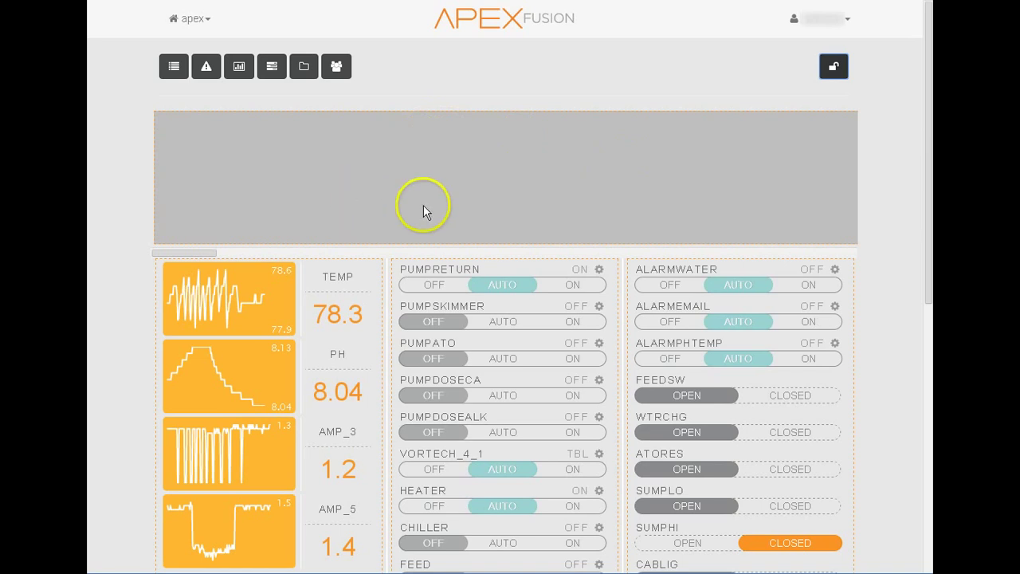
pyautogui.moveTo(190, 250); pyautogui.dragTo(323, 248)
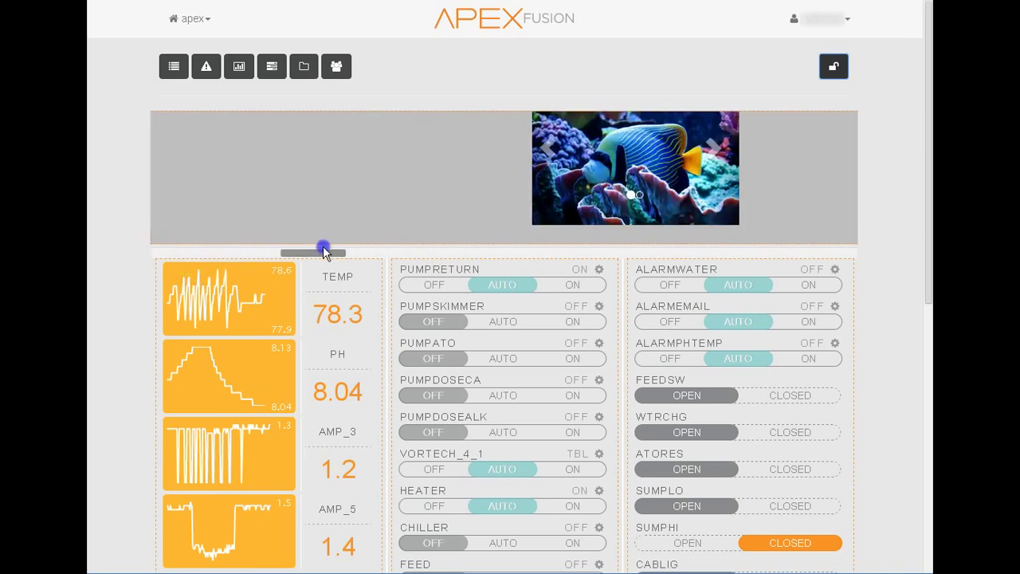
pyautogui.moveTo(638, 205); pyautogui.dragTo(727, 349)
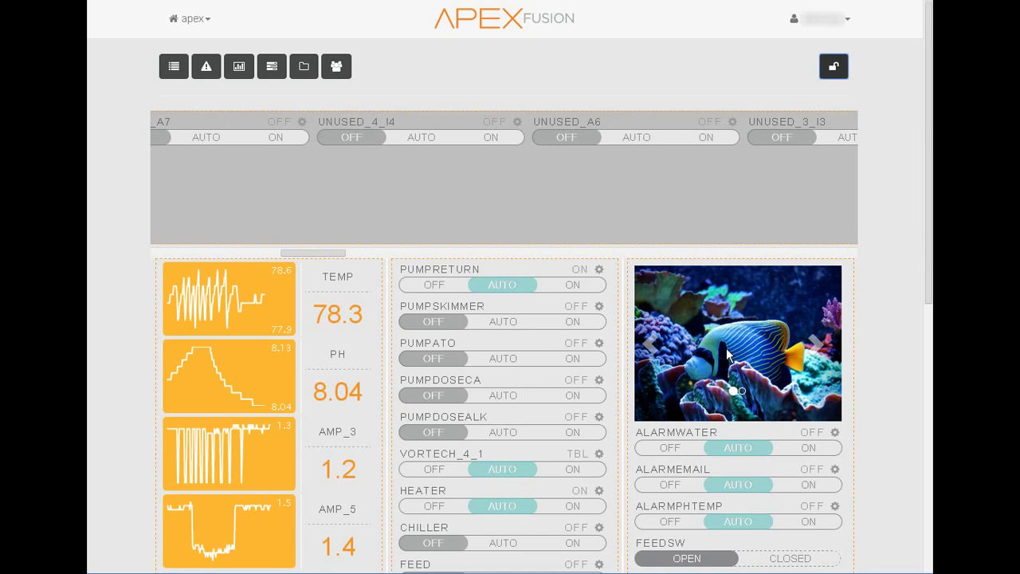
pyautogui.click(723, 365)
pyautogui.moveTo(723, 365); pyautogui.dragTo(563, 194)
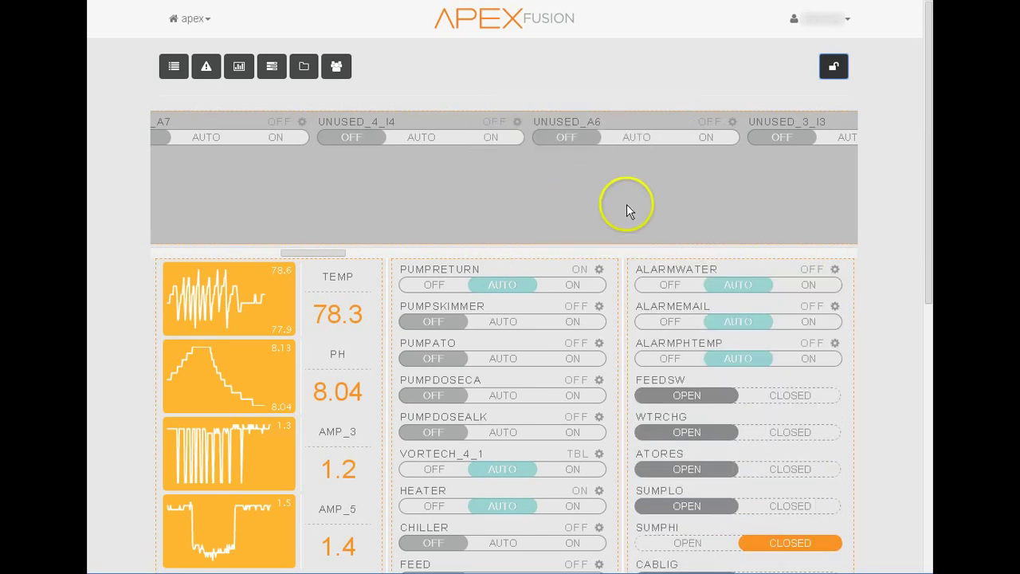
pyautogui.click(833, 67)
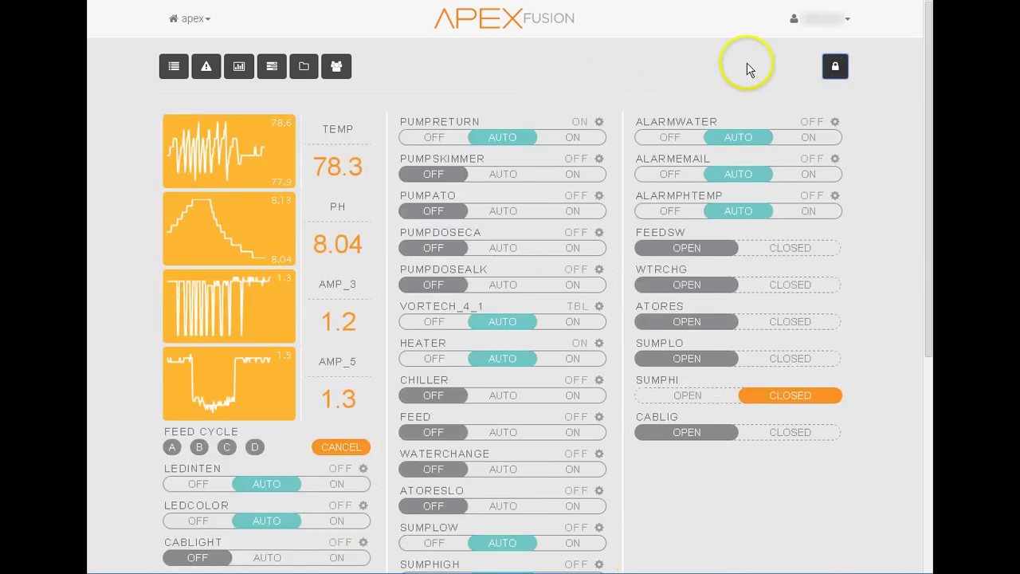
# Open Settings from the account menu and show the Notification tab's alert recipients.
pyautogui.click(847, 22)
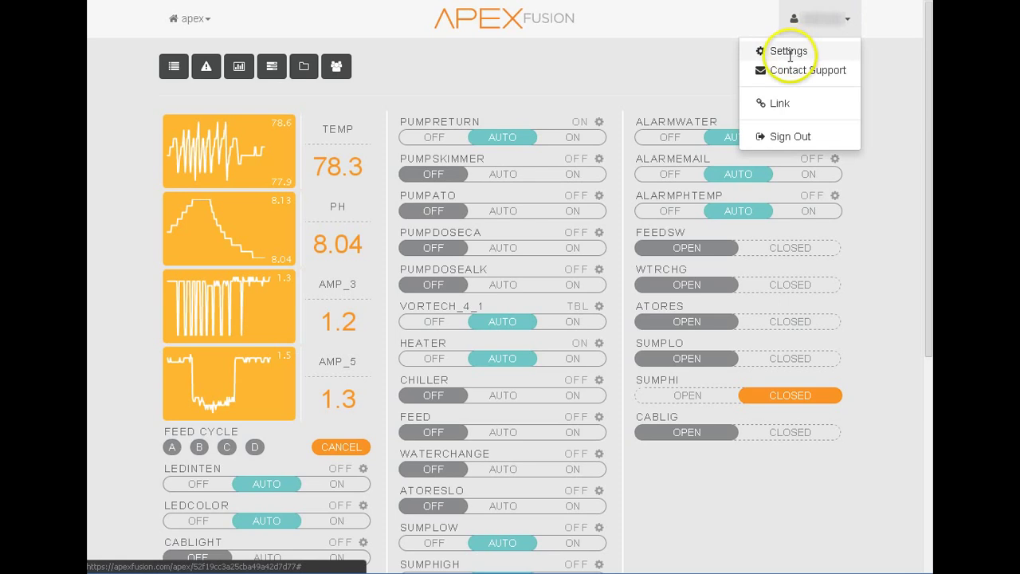
pyautogui.click(789, 52)
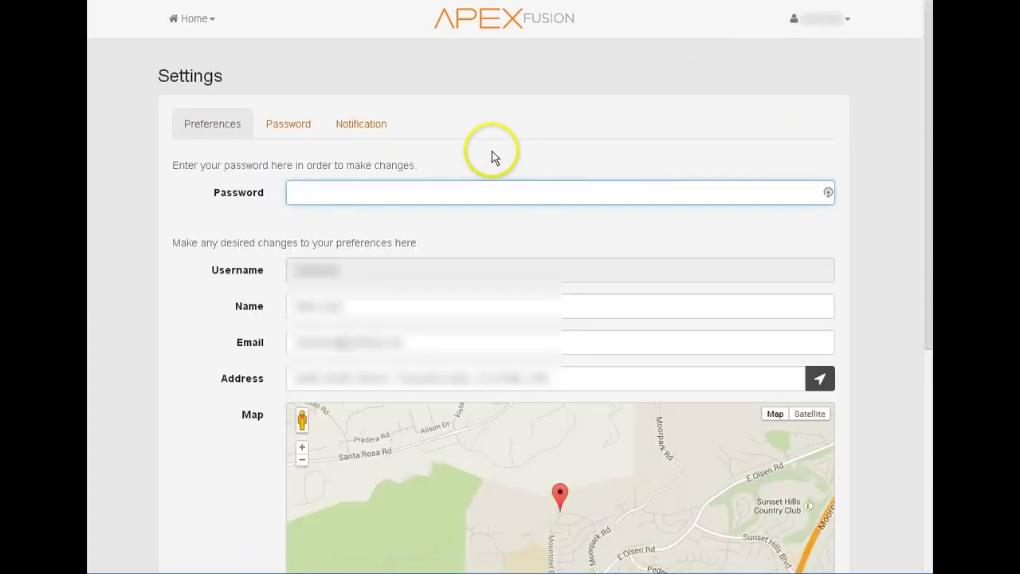
pyautogui.click(361, 125)
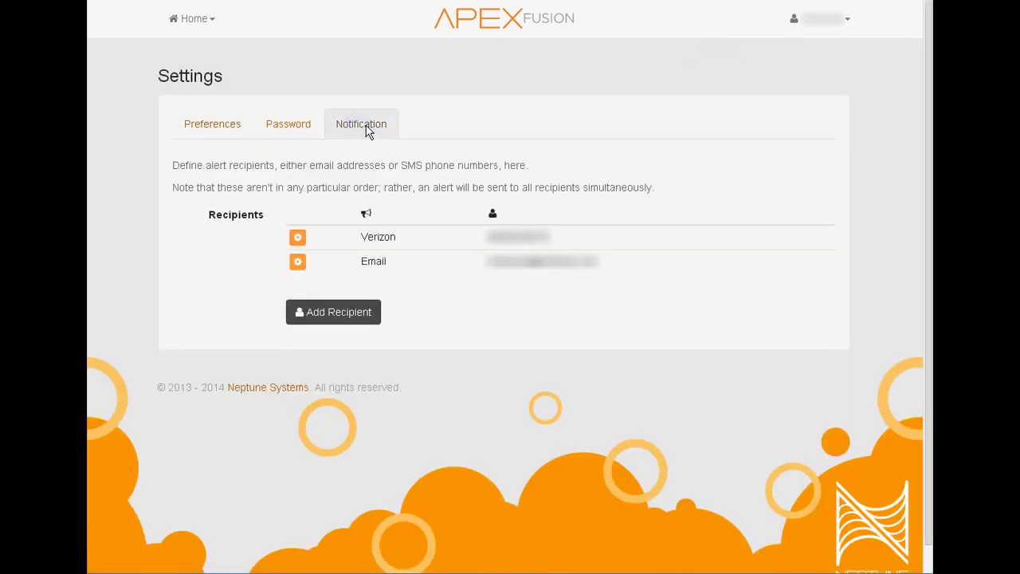
pyautogui.click(387, 137)
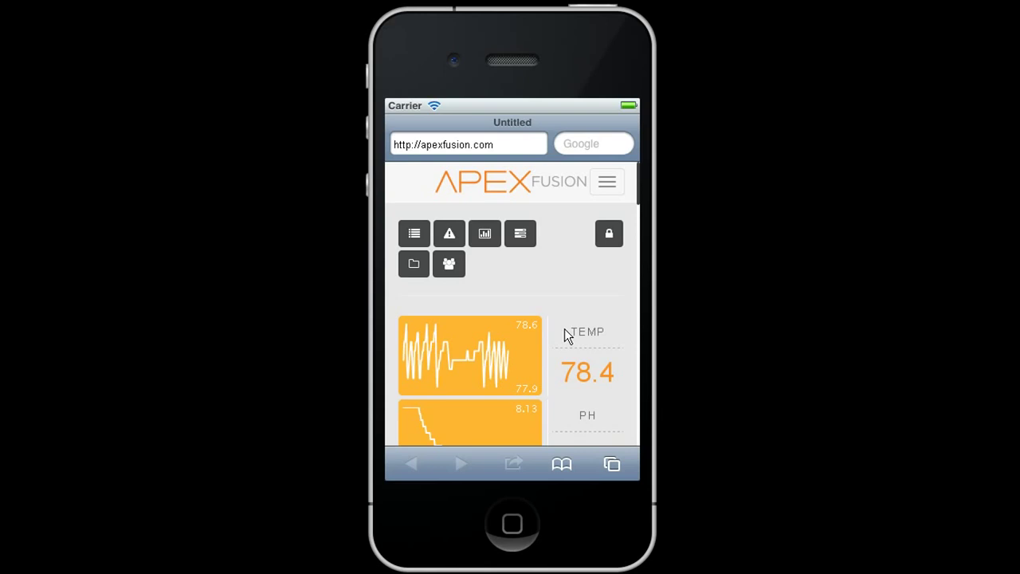
# Scroll the mobile dashboard through all outlet and switch rows down to the footer.
pyautogui.scroll(-10, 565, 329)
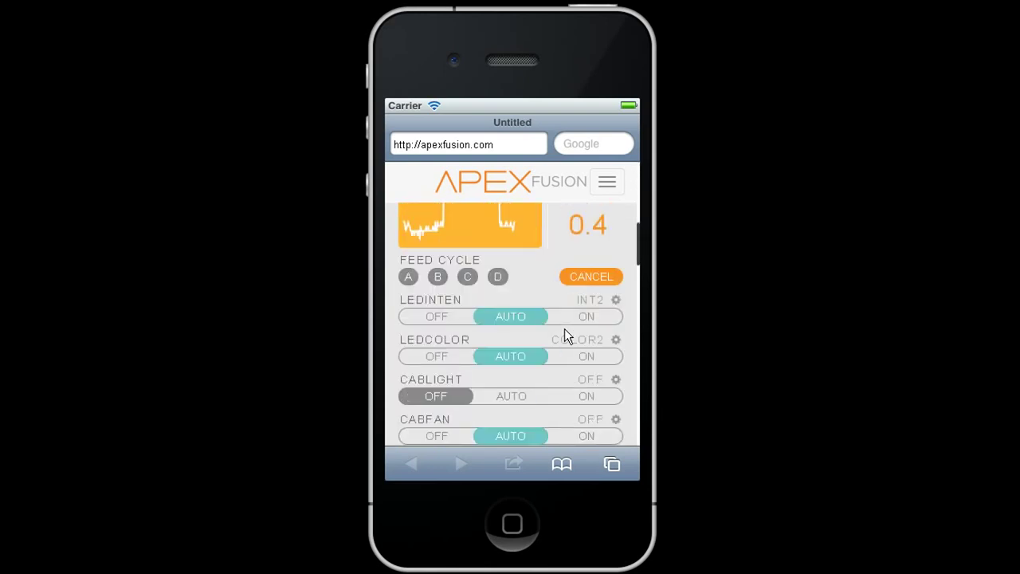
pyautogui.scroll(-2, 565, 335)
pyautogui.scroll(-2, 565, 329)
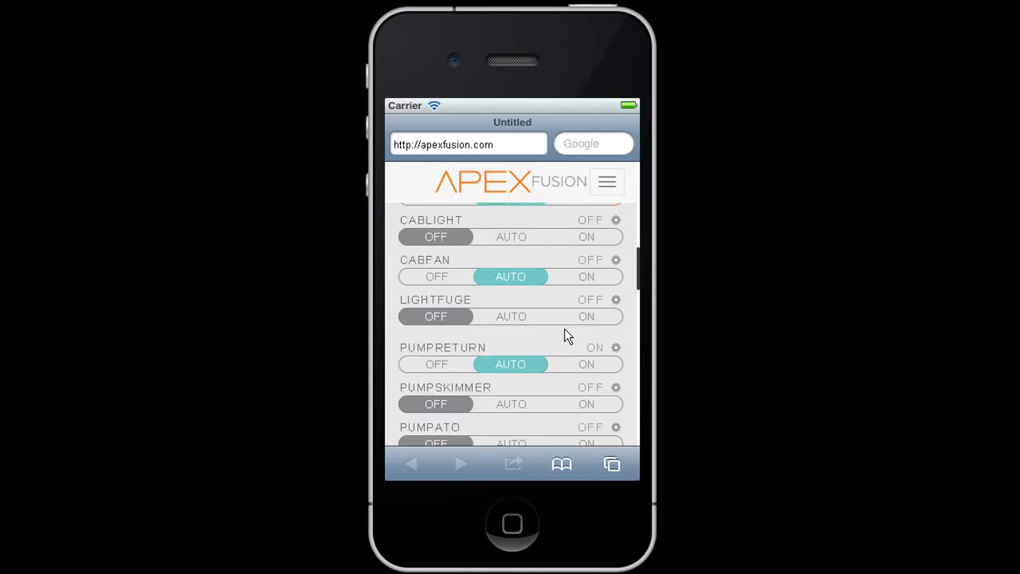
pyautogui.scroll(-2, 564, 328)
pyautogui.scroll(-4, 564, 328)
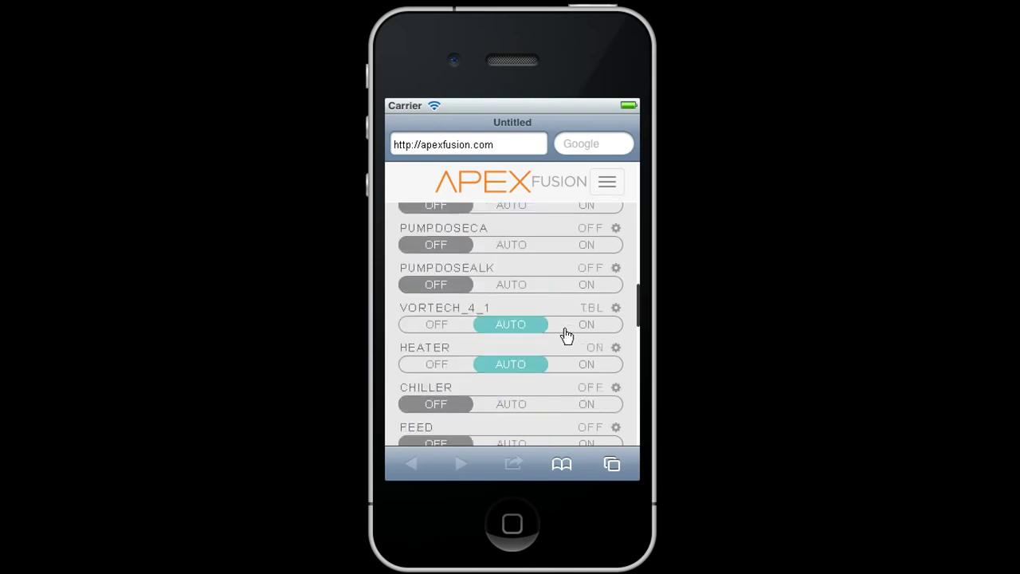
pyautogui.scroll(-4, 564, 335)
pyautogui.scroll(-4, 564, 335)
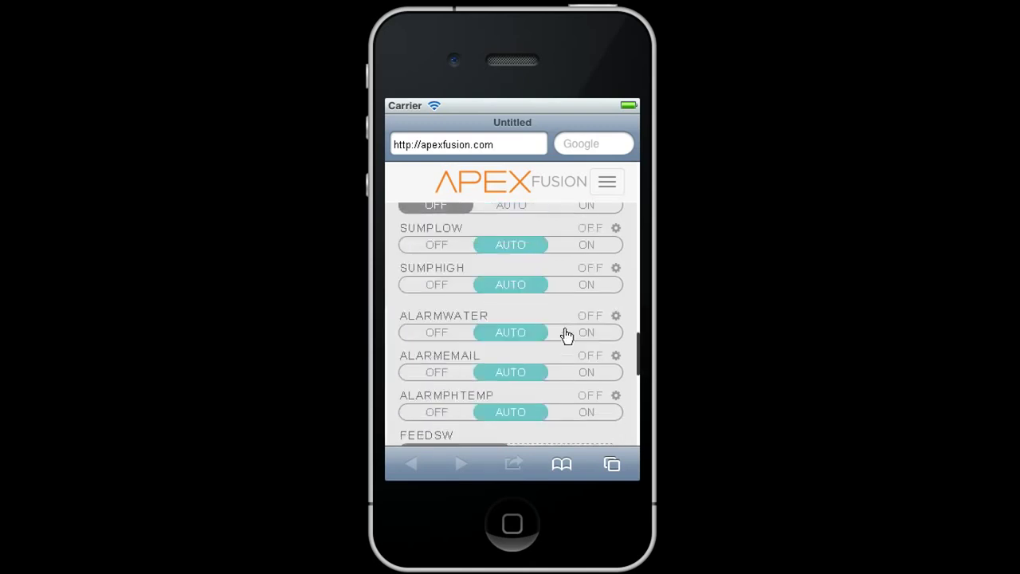
pyautogui.scroll(-8, 565, 336)
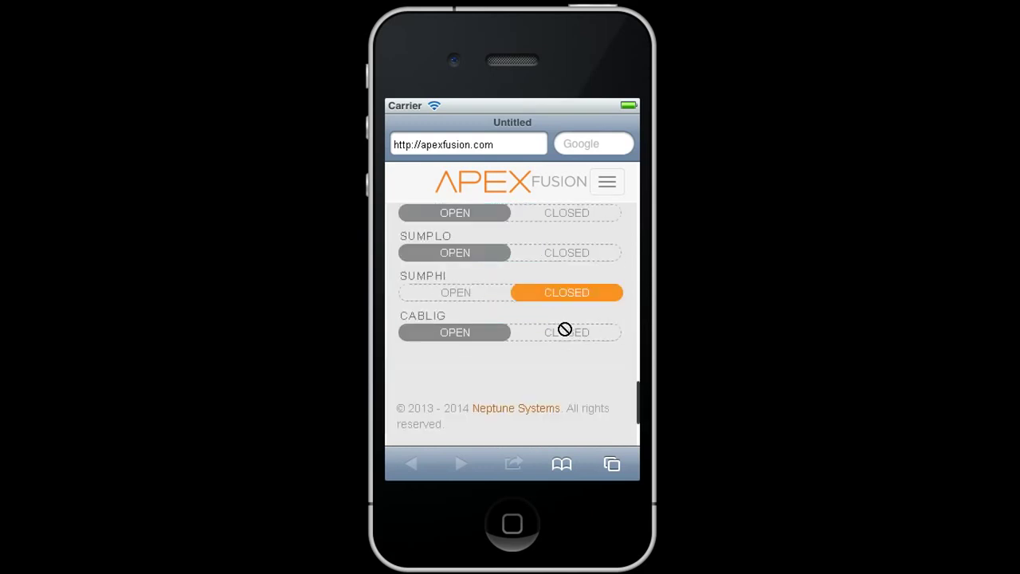
pyautogui.scroll(10, 564, 329)
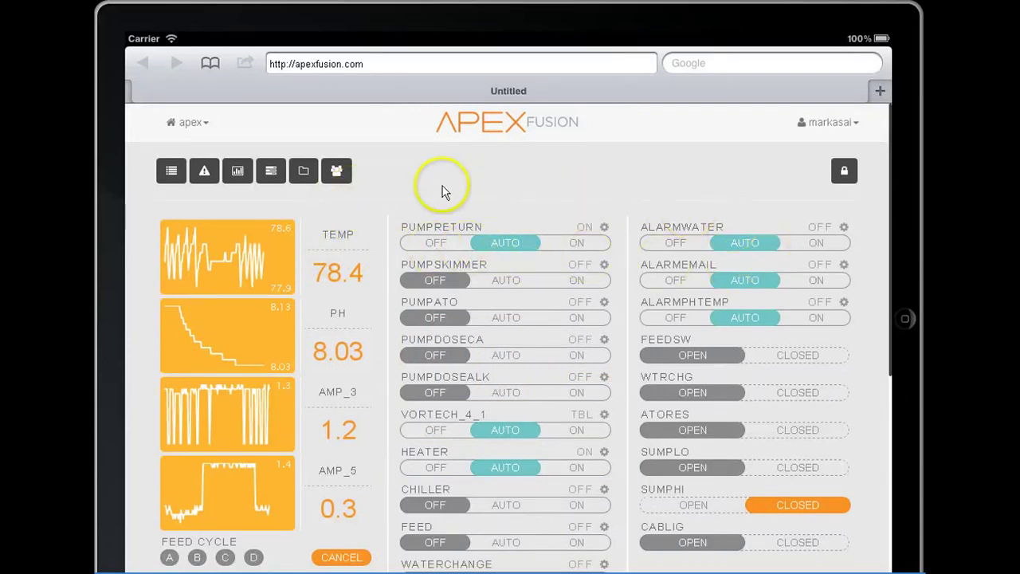
pyautogui.scroll(-4, 462, 251)
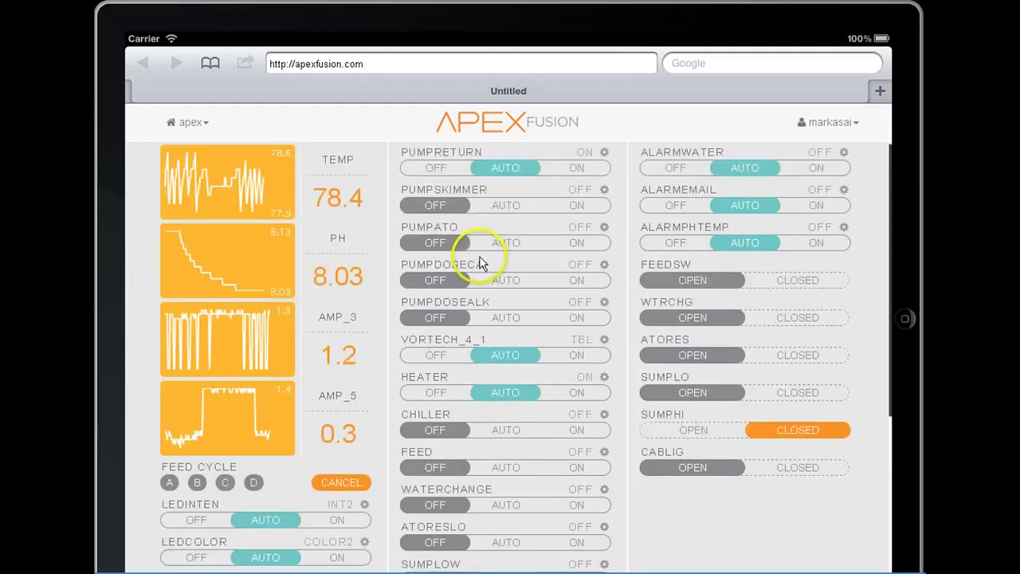
pyautogui.click(493, 318)
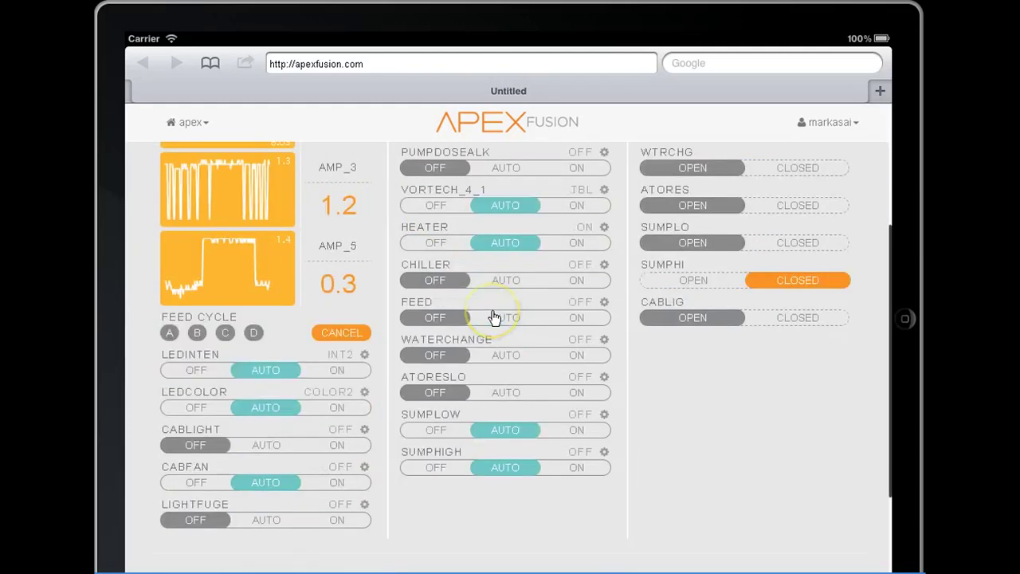